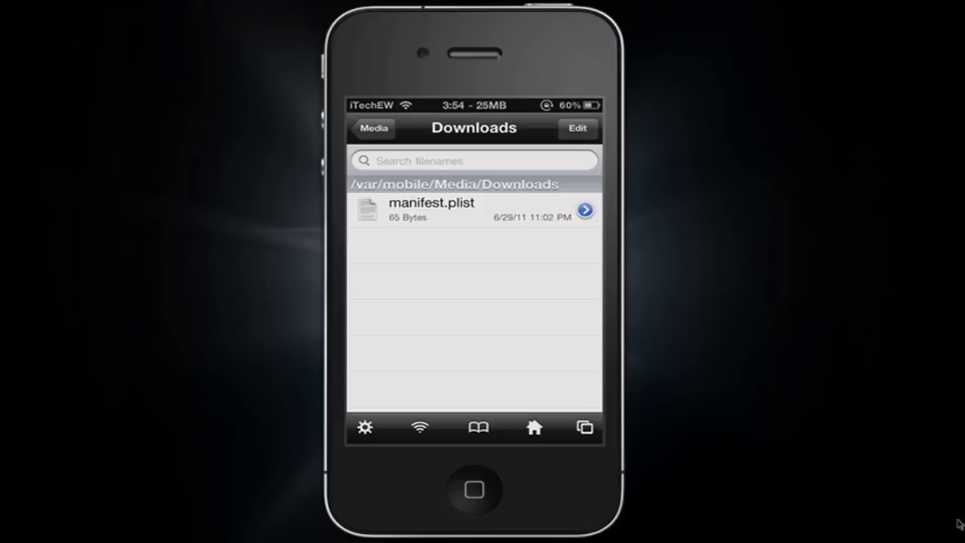
# - Launch Cyberduck from the Applications stack in the Dock
pyautogui.click(941, 535)
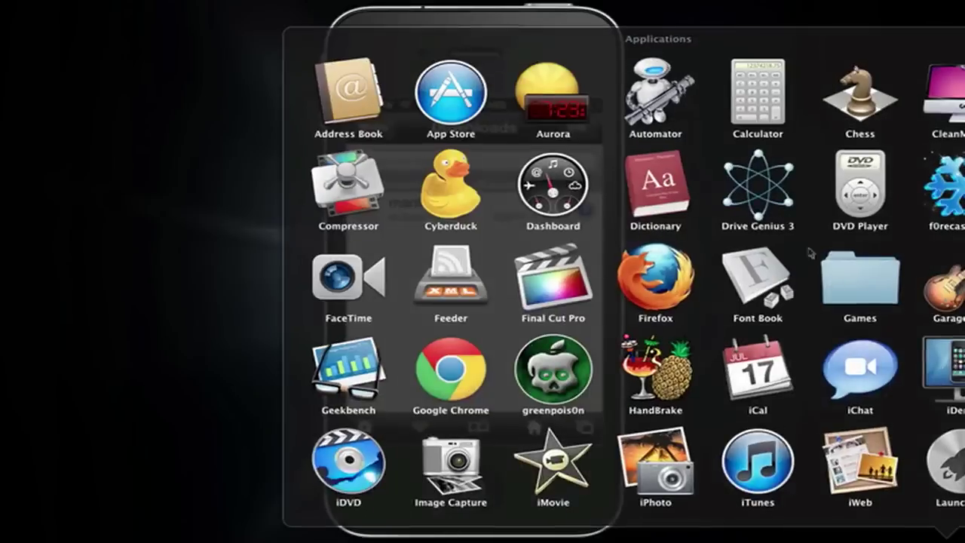
pyautogui.click(470, 174)
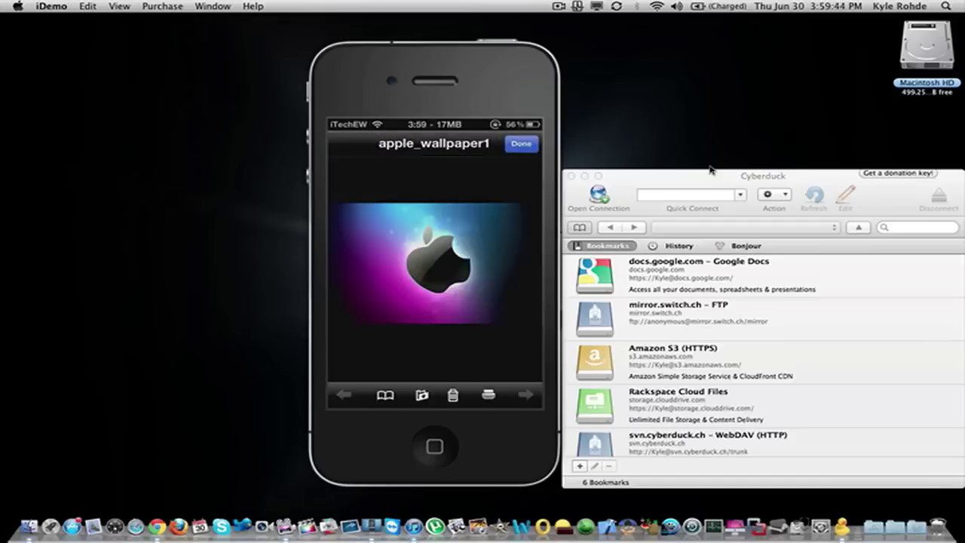
# - Start a new Cyberduck connection using the SFTP protocol
pyautogui.click(622, 178)
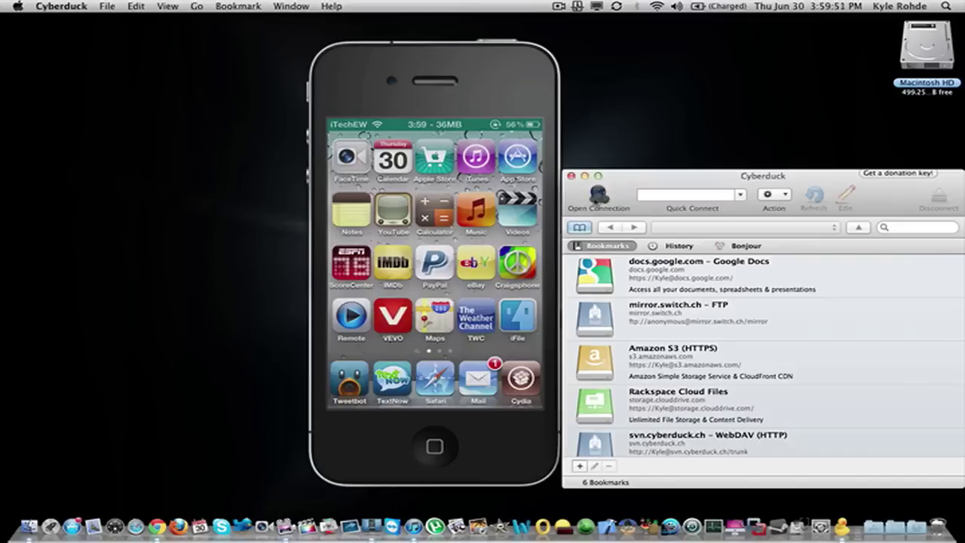
pyautogui.click(599, 197)
pyautogui.click(685, 230)
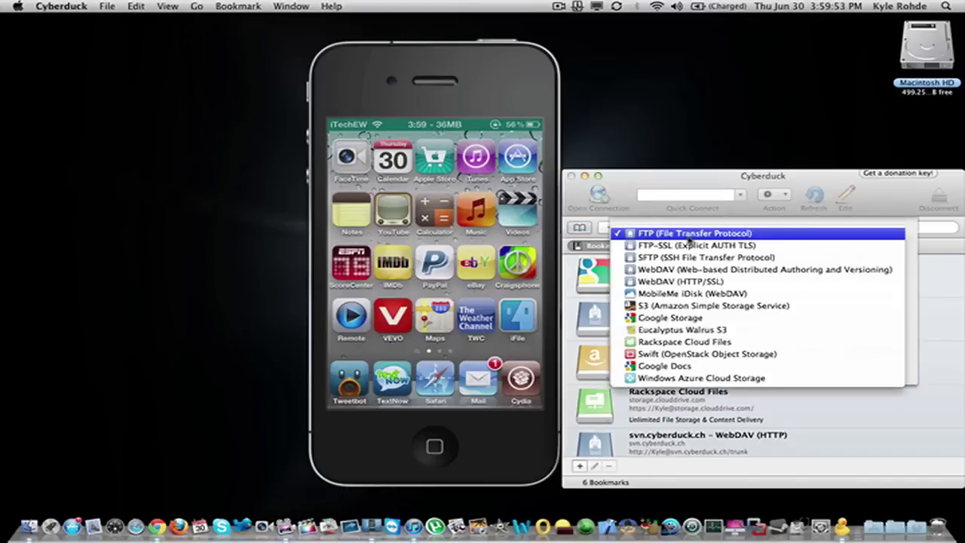
pyautogui.click(701, 260)
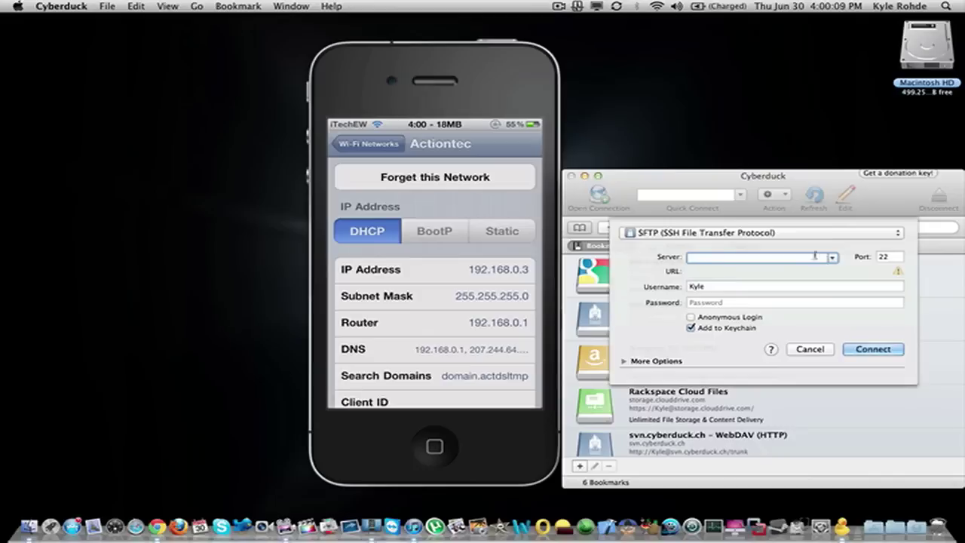
# - Connect to server 192.168.0.3 as user root with the account password
pyautogui.click(832, 258)
pyautogui.scroll(-1, 743, 309)
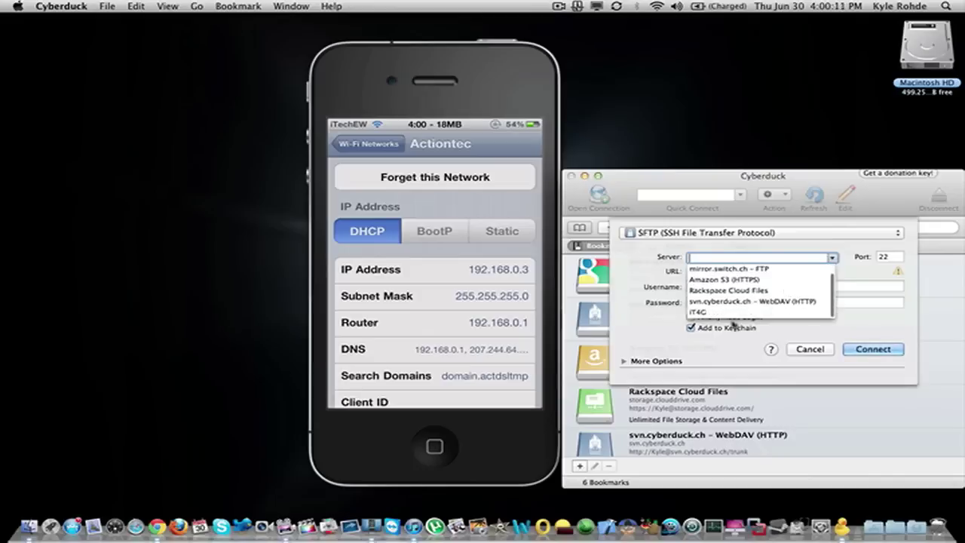
pyautogui.click(740, 314)
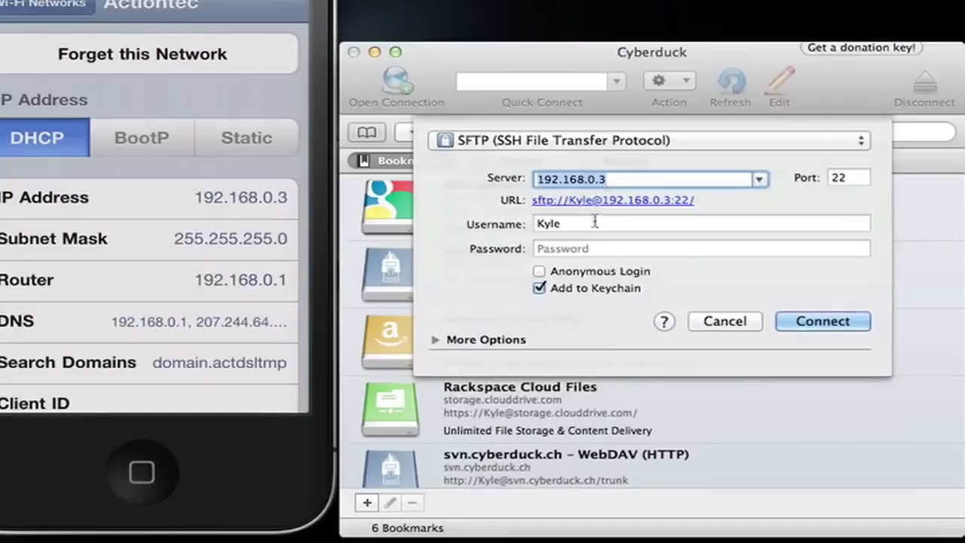
pyautogui.click(595, 222)
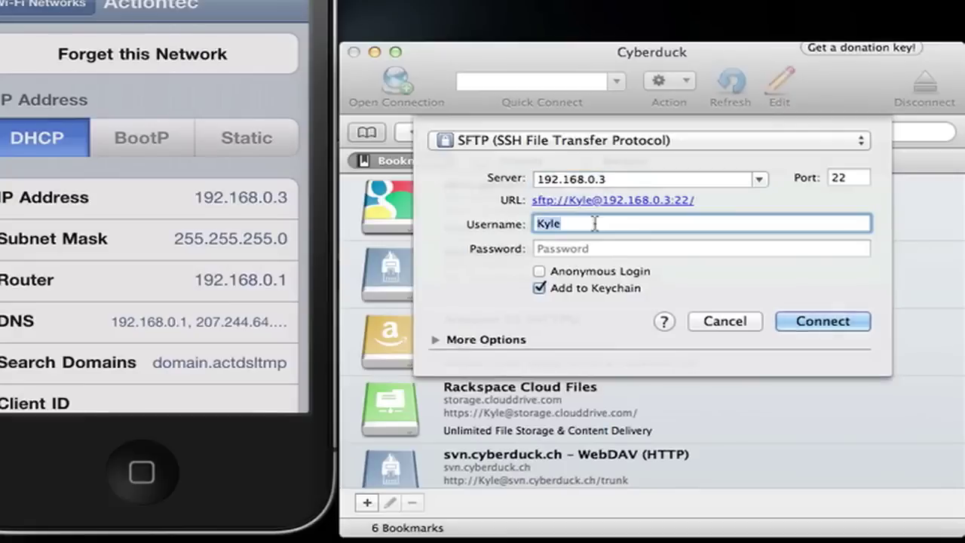
pyautogui.write('root')
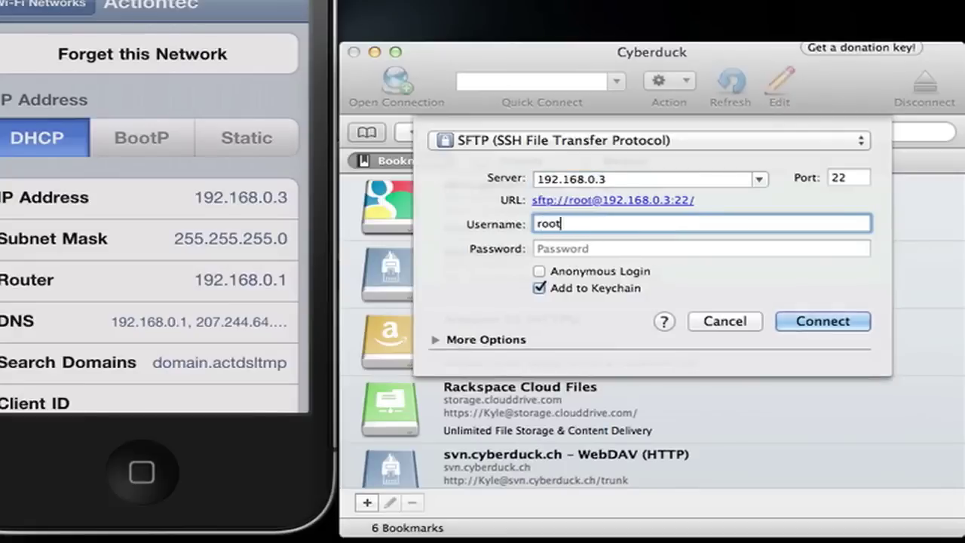
pyautogui.press('Tab')
pyautogui.write('alpine')
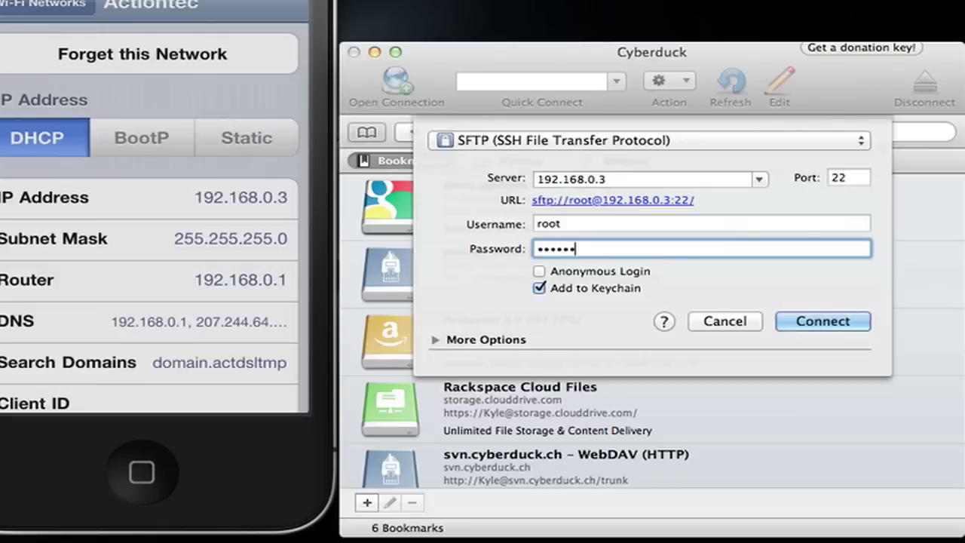
pyautogui.press('Return')
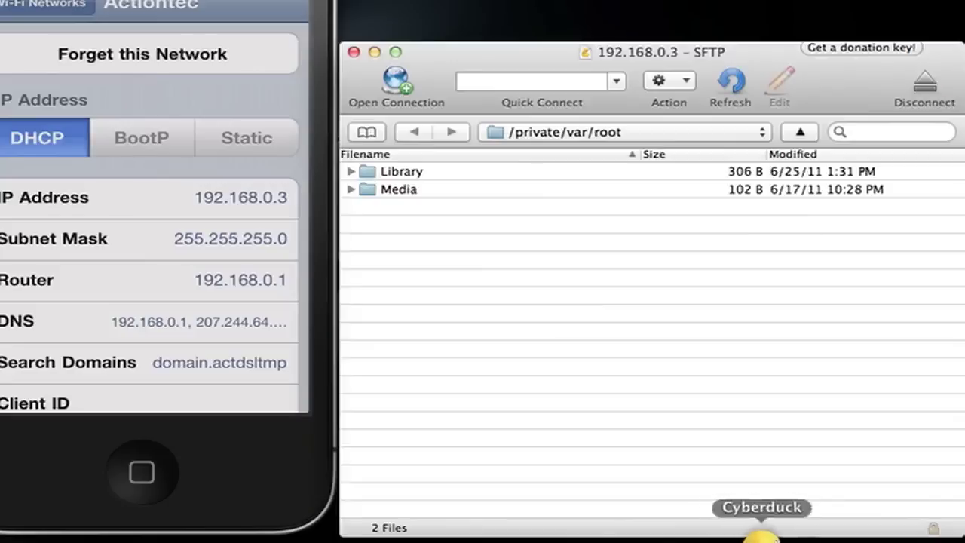
# - Browse to /private/var/mobile/Media/Downloads and start downloading apple_wallpaper1.jpg
pyautogui.click(574, 133)
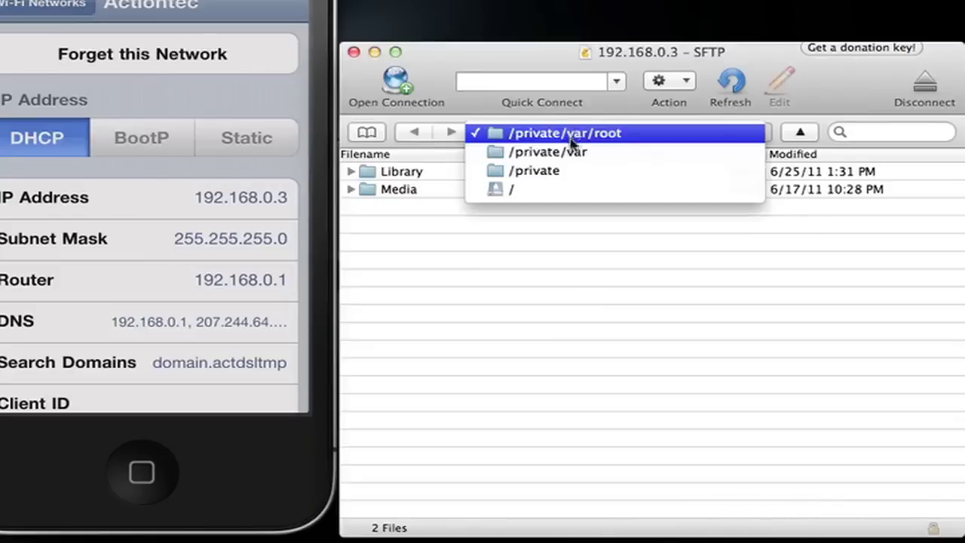
pyautogui.click(572, 150)
pyautogui.scroll(-2, 513, 393)
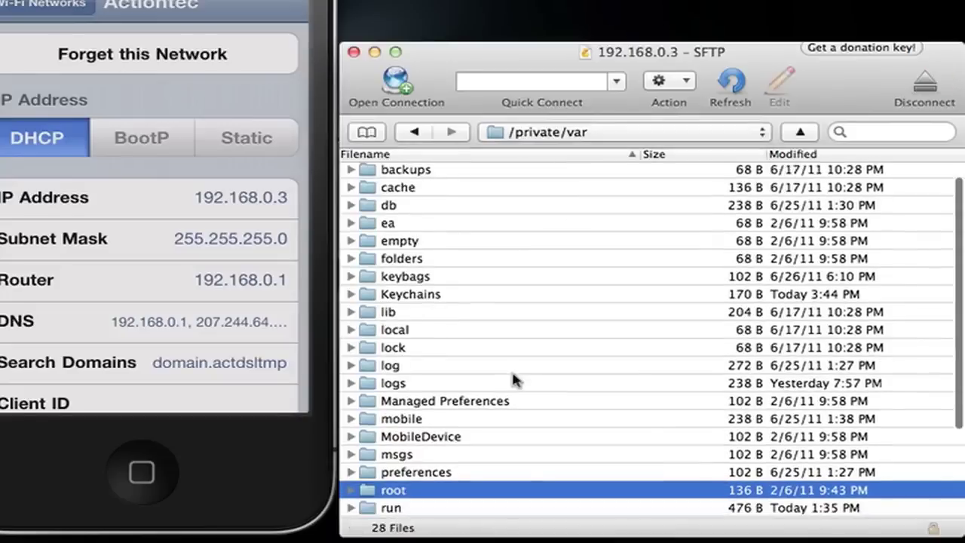
pyautogui.scroll(-5, 412, 467)
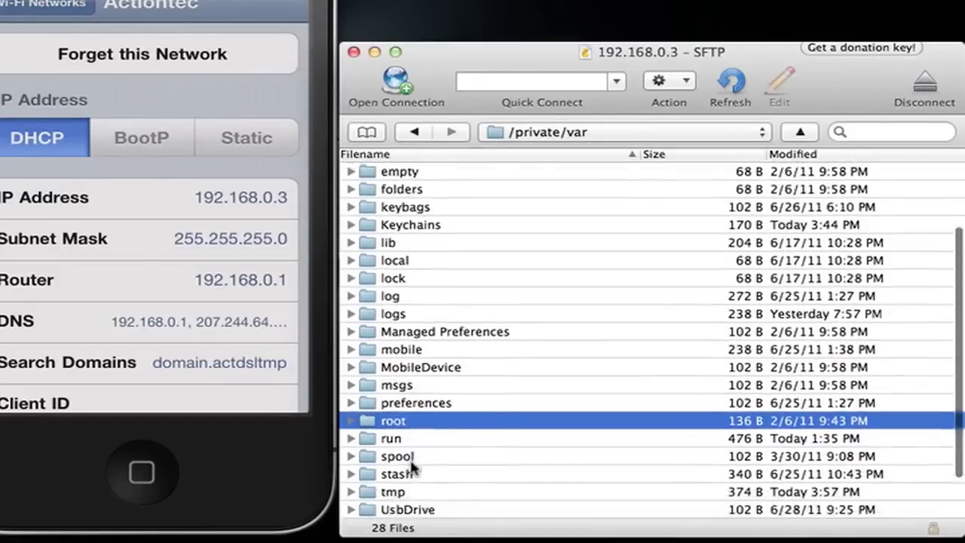
pyautogui.scroll(1, 411, 468)
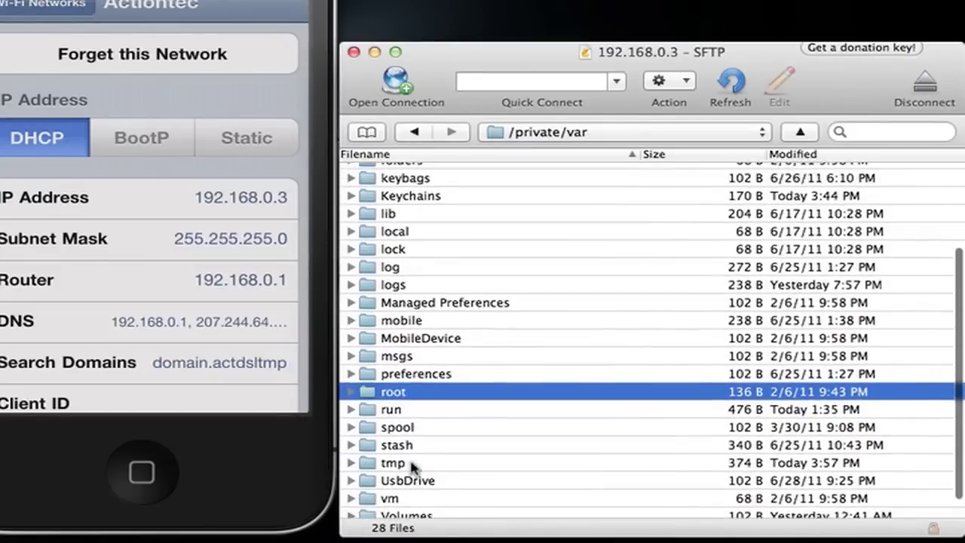
pyautogui.doubleClick(415, 320)
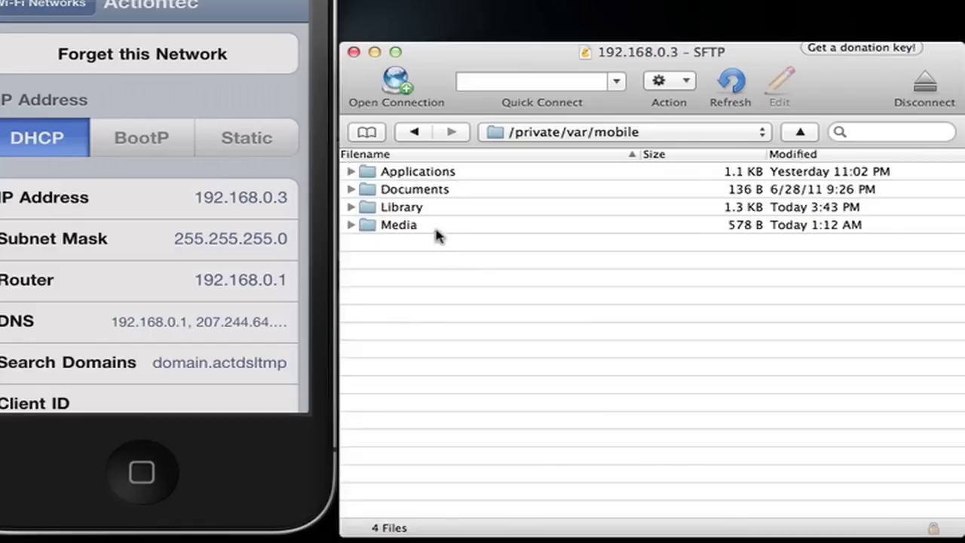
pyautogui.doubleClick(435, 225)
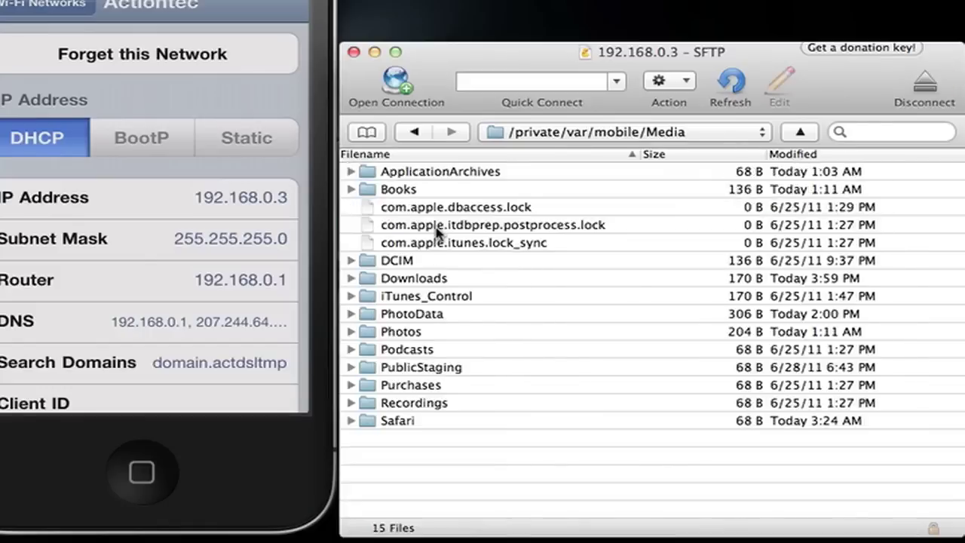
pyautogui.doubleClick(452, 279)
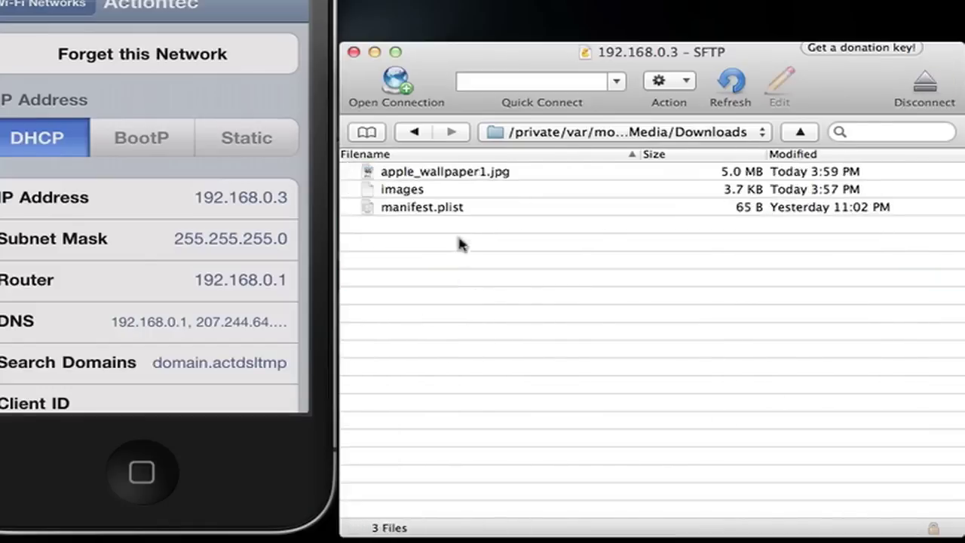
pyautogui.doubleClick(492, 172)
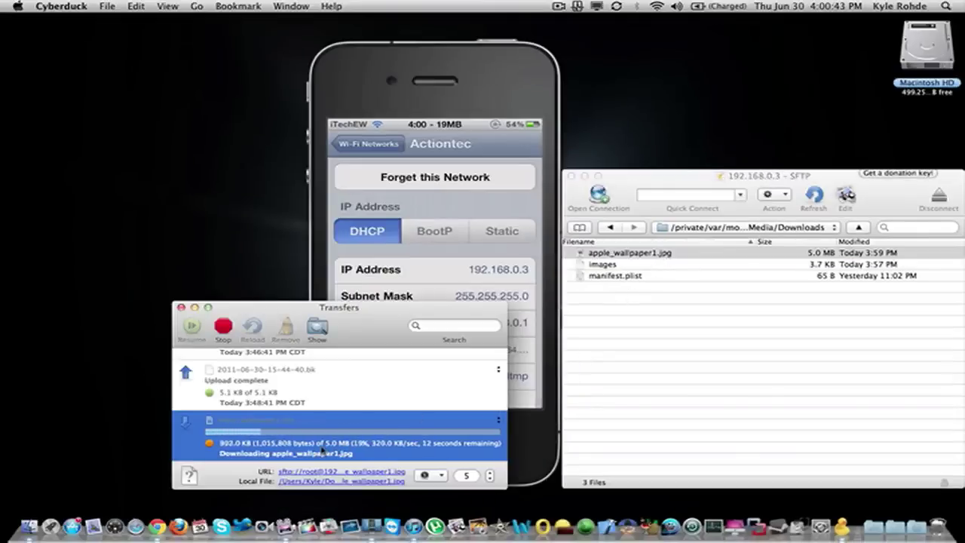
# - Preview the downloaded apple_wallpaper1.jpg with Quick Look
pyautogui.rightClick(607, 257)
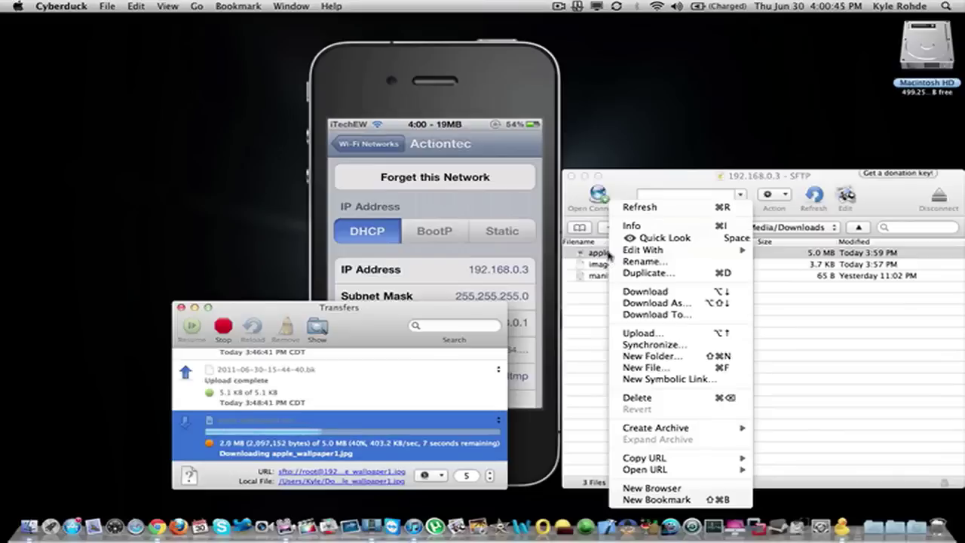
pyautogui.click(645, 239)
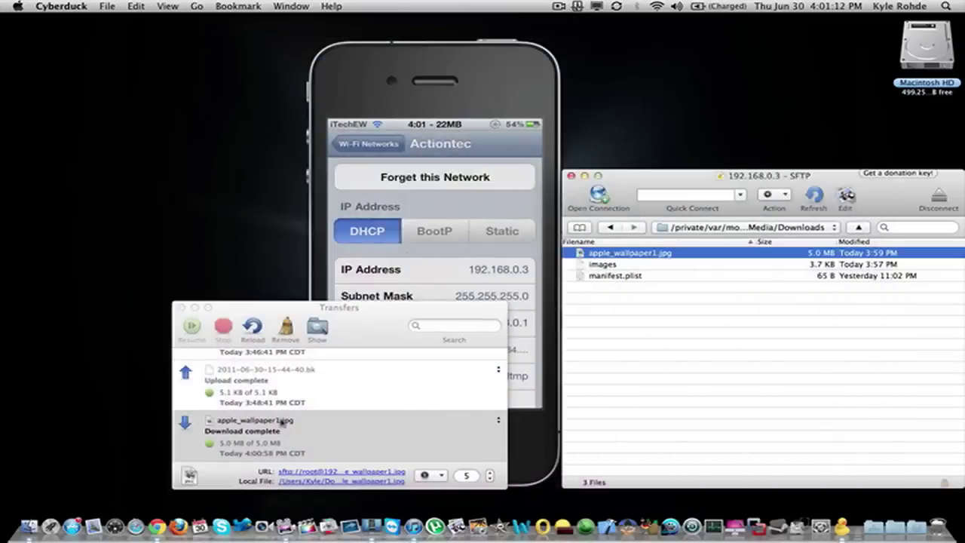
# - Drag apple_wallpaper1.jpg from the Documents stack onto the desktop's top right
pyautogui.click(264, 431)
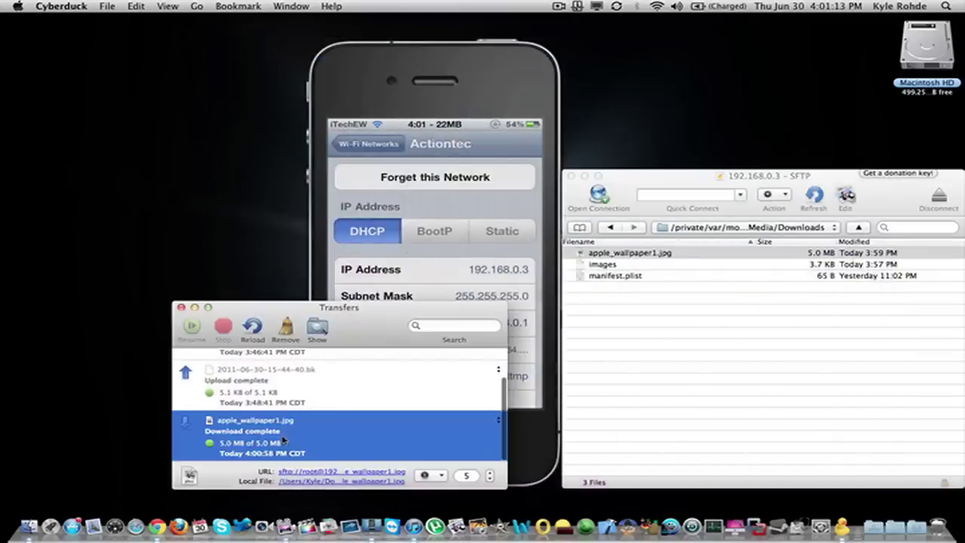
pyautogui.moveTo(784, 210); pyautogui.dragTo(734, 164)
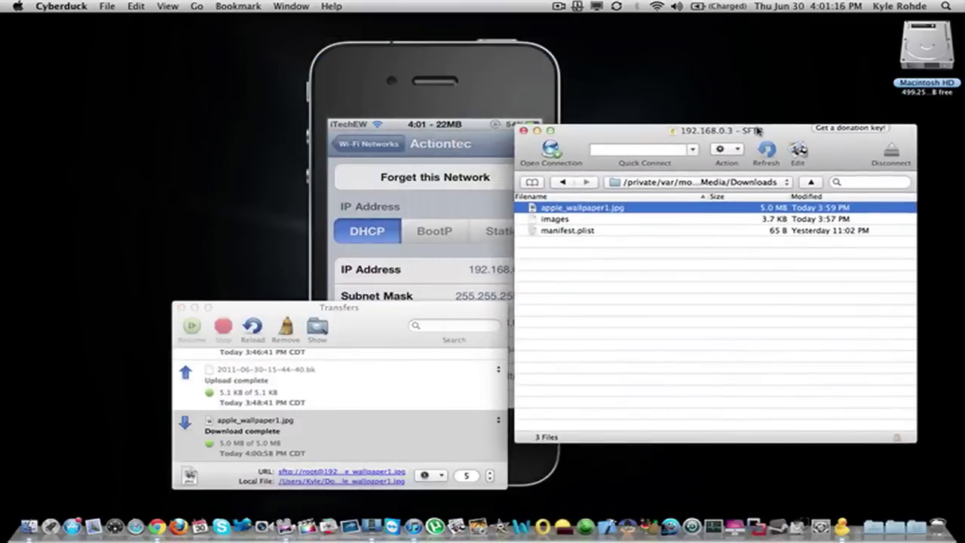
pyautogui.click(899, 523)
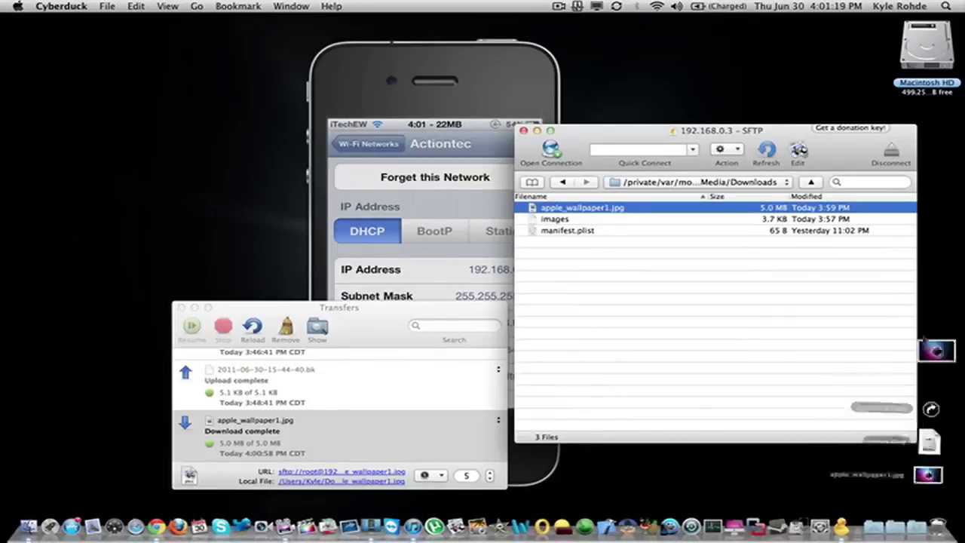
pyautogui.moveTo(922, 337); pyautogui.dragTo(939, 143)
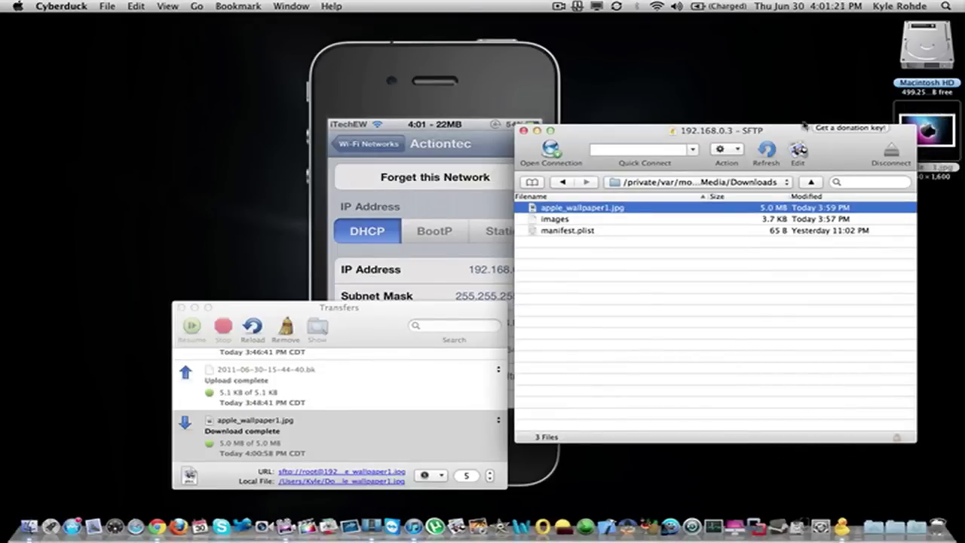
pyautogui.moveTo(806, 131); pyautogui.dragTo(769, 134)
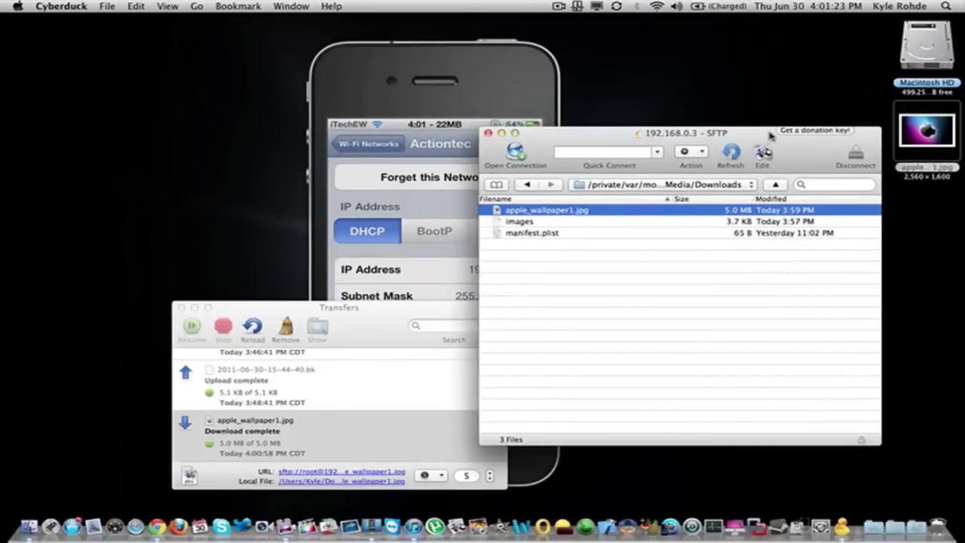
pyautogui.click(567, 264)
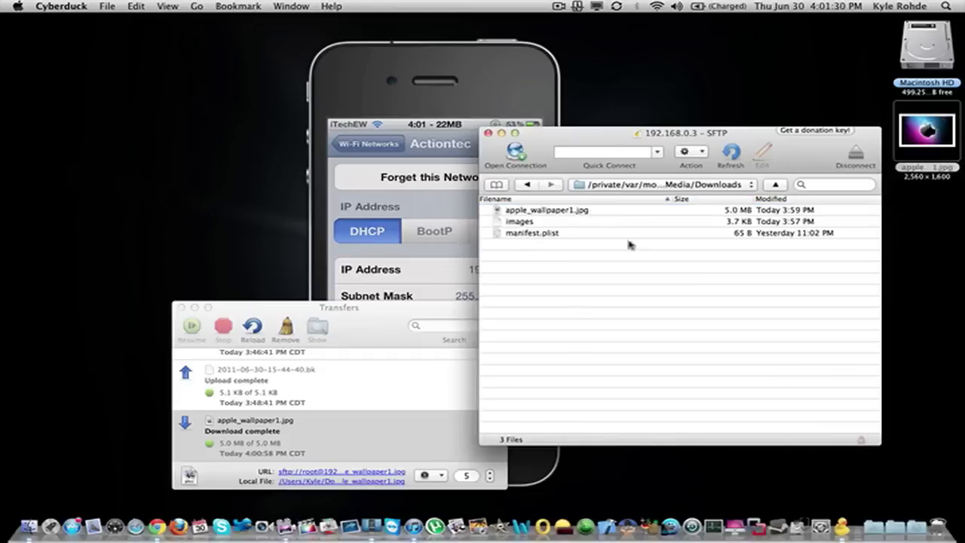
pyautogui.click(940, 210)
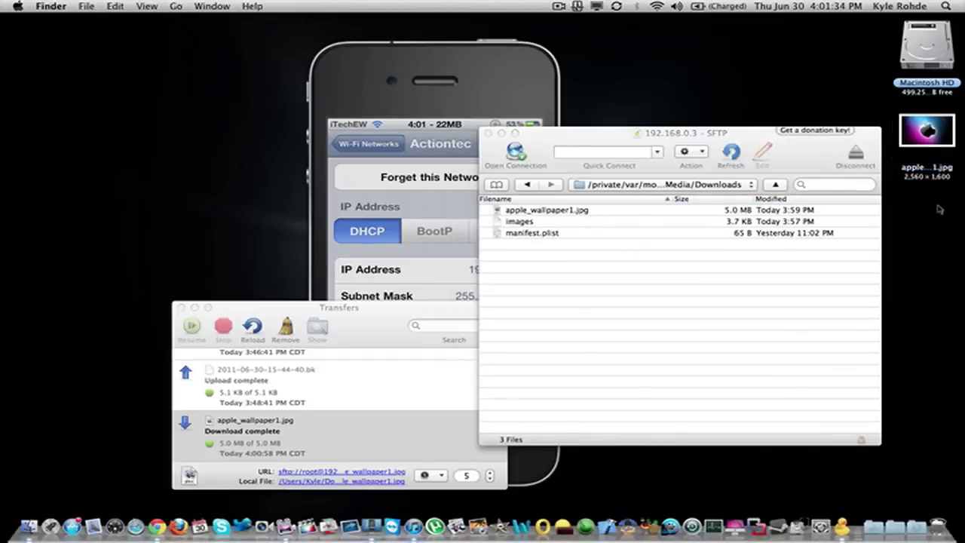